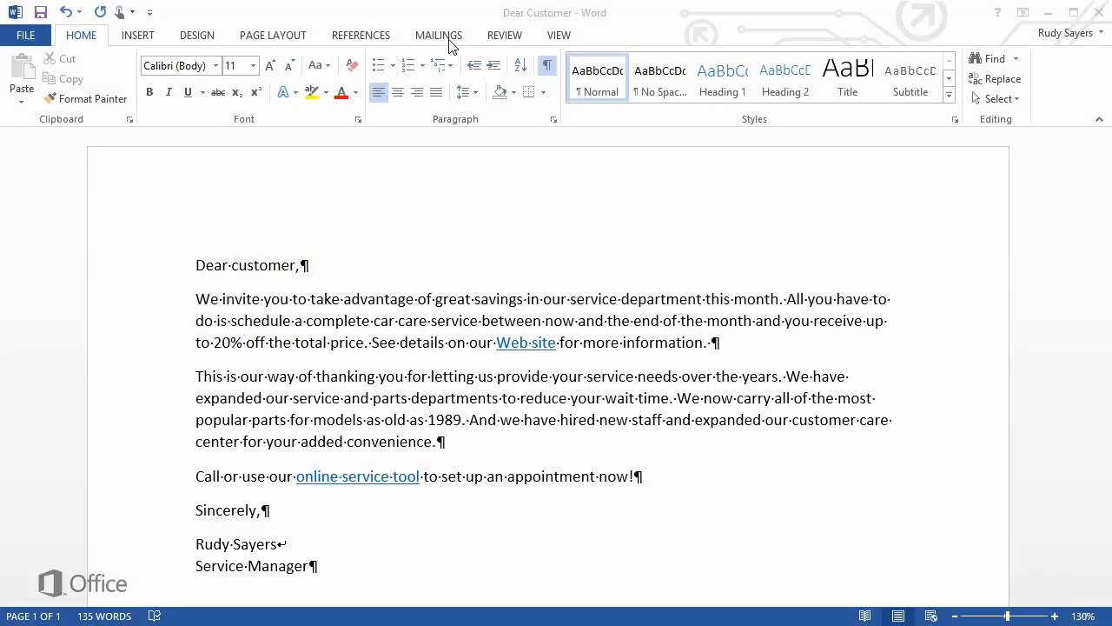
- Start the step-by-step mail merge wizard for e-mail messages, using the current document as the starting document
left_click(443, 38)
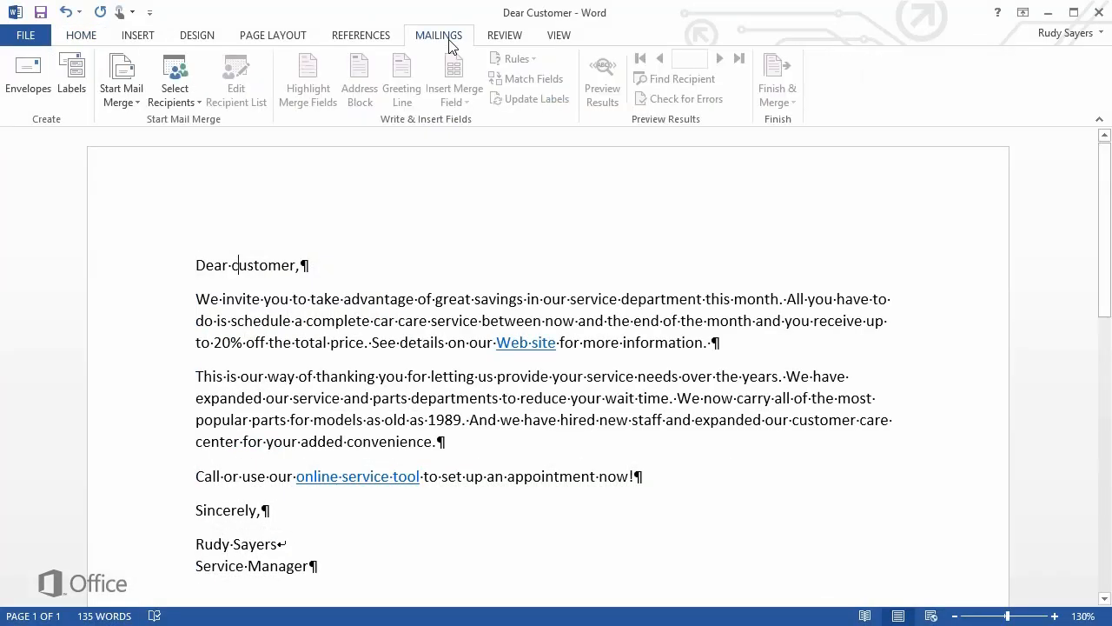
left_click(126, 73)
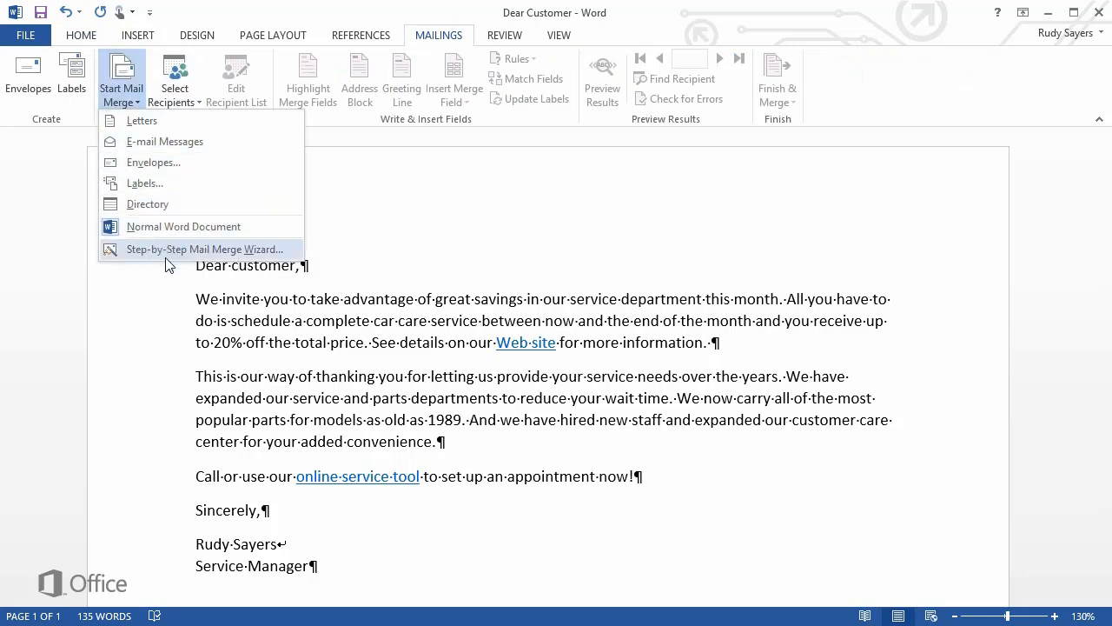
left_click(169, 250)
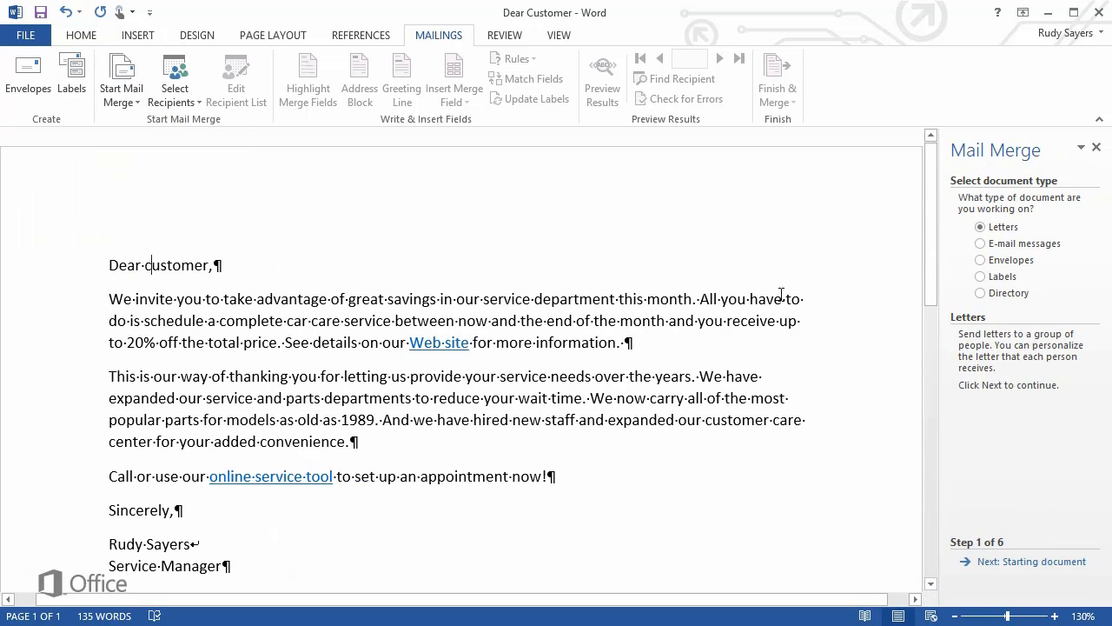
left_click(995, 246)
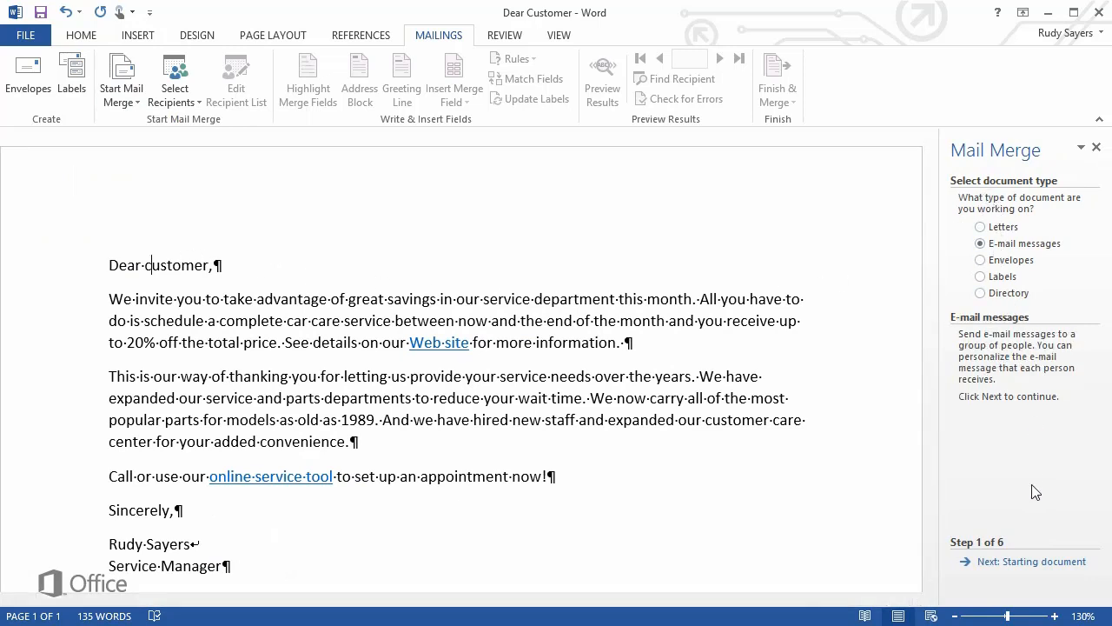
left_click(1018, 563)
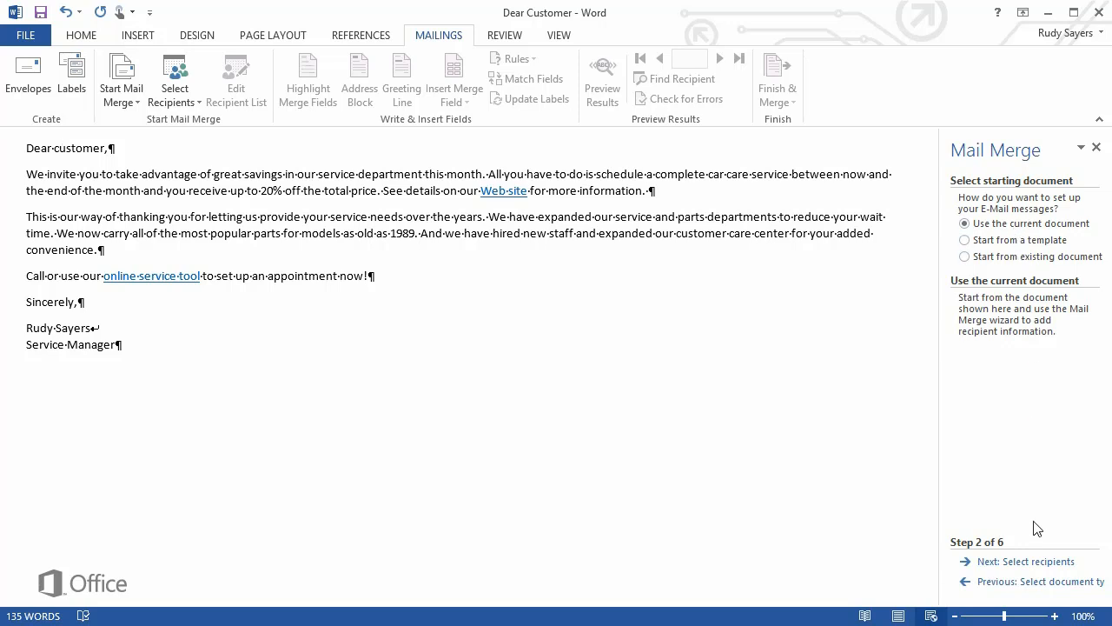
left_click(1026, 563)
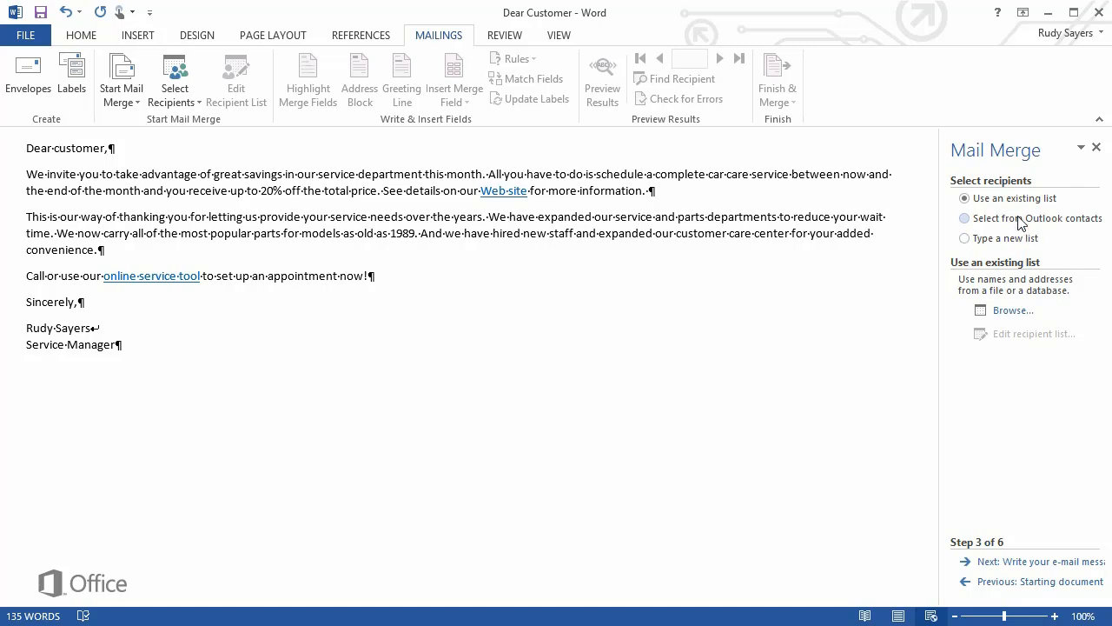
- Choose Outlook contacts as the recipient source and import the Customers folder through the Outlook profile
left_click(1020, 220)
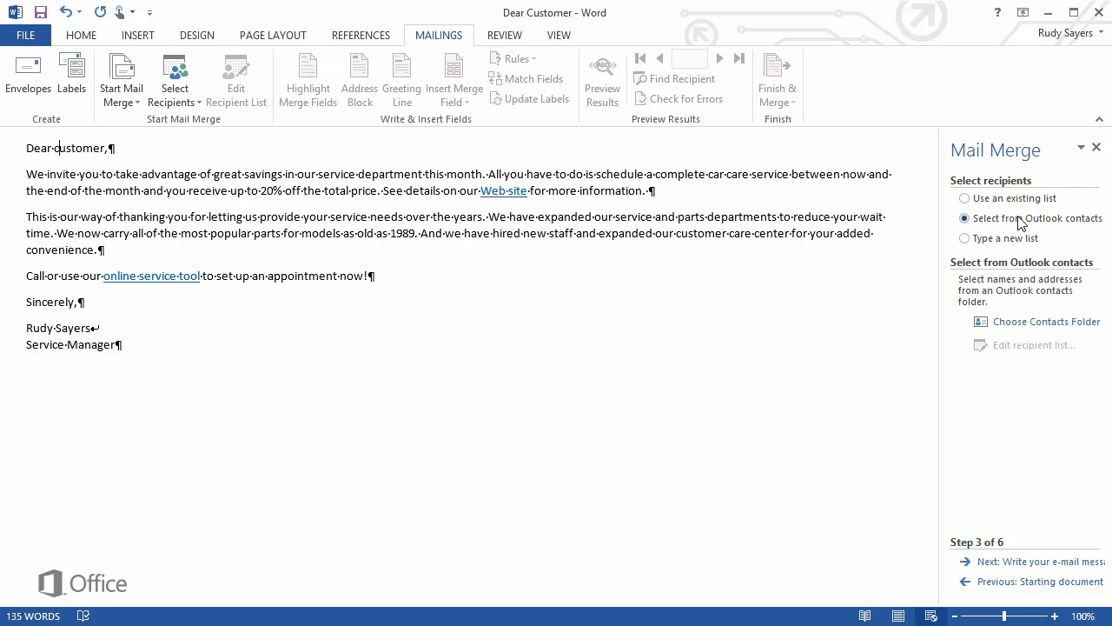
left_click(1026, 328)
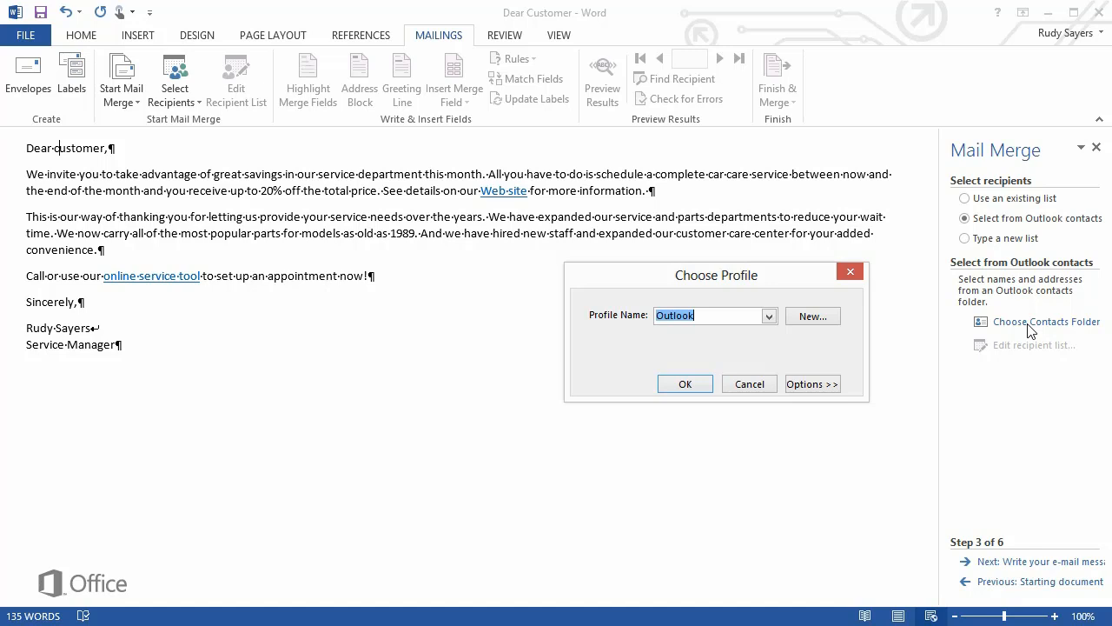
left_click(701, 385)
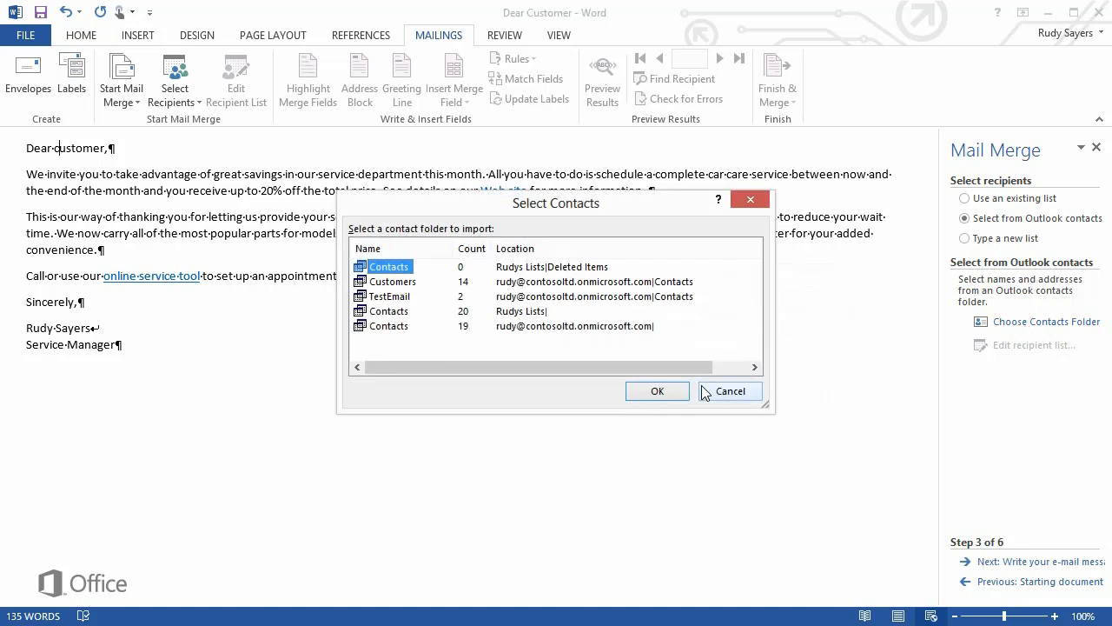
left_click(364, 285)
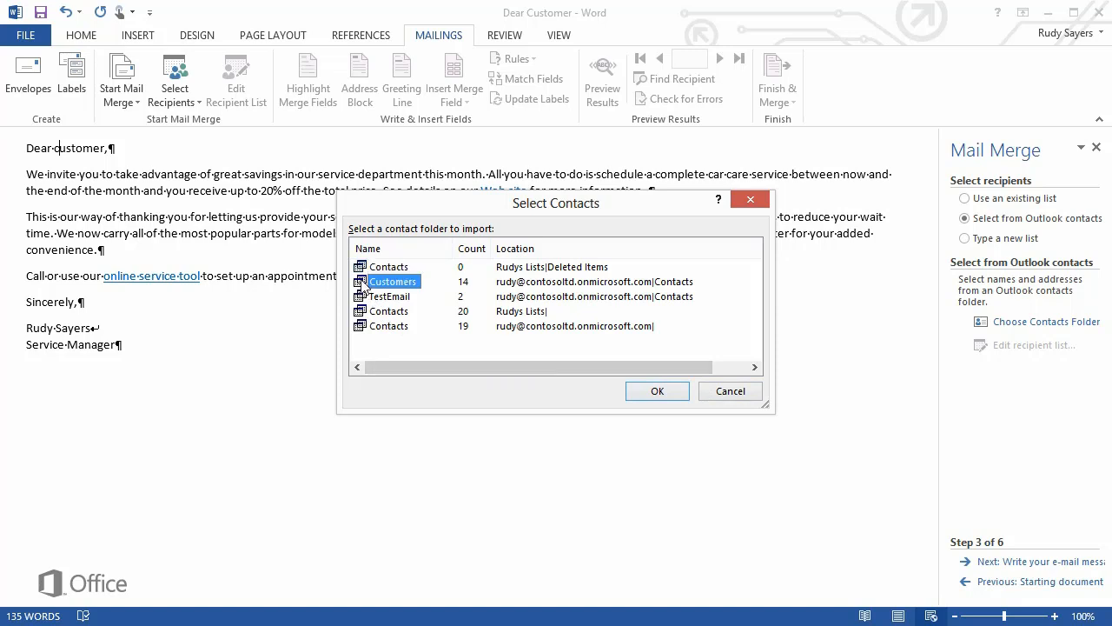
left_click(657, 392)
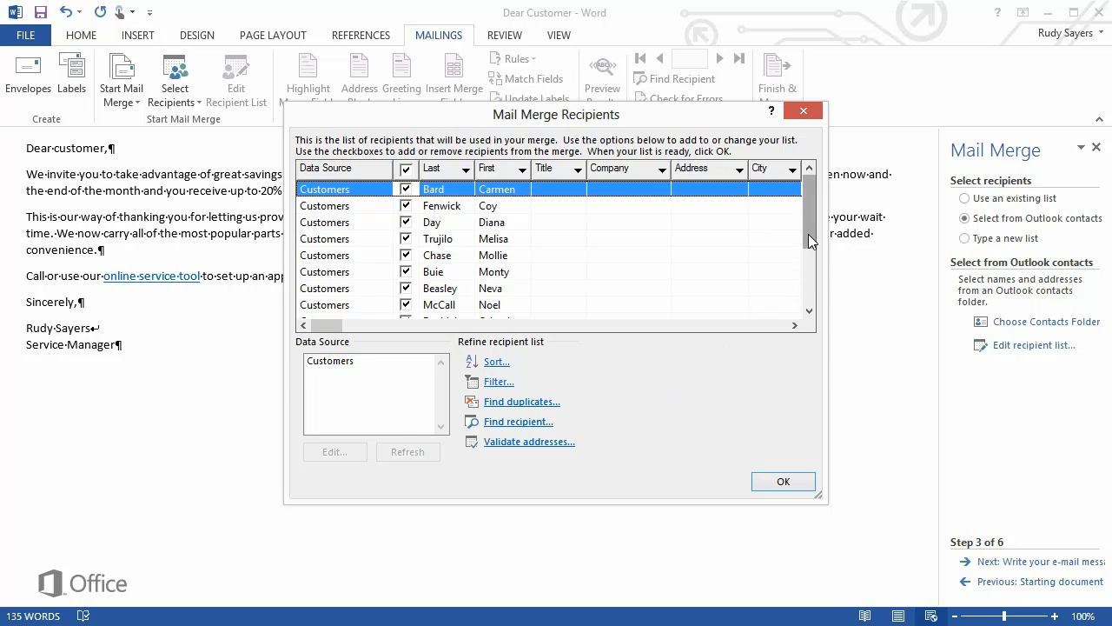
- Sort the mail merge recipients by last name in ascending order
mouse_move(808, 234)
left_mouse_down()
mouse_move(811, 279)
mouse_move(806, 228)
left_mouse_up()
left_click(466, 173)
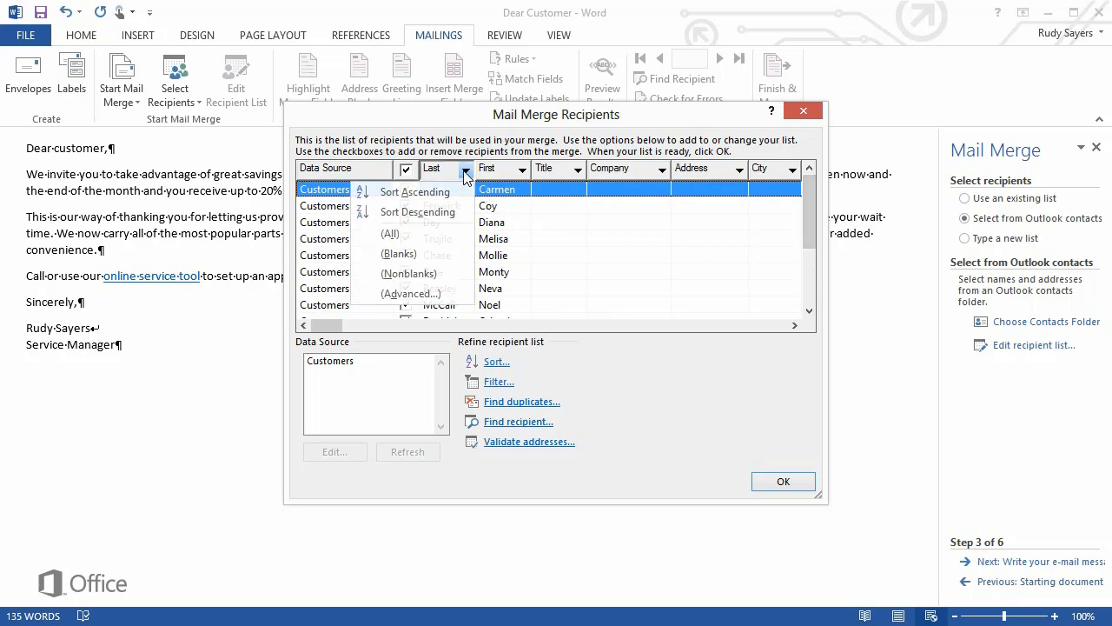
left_click(415, 192)
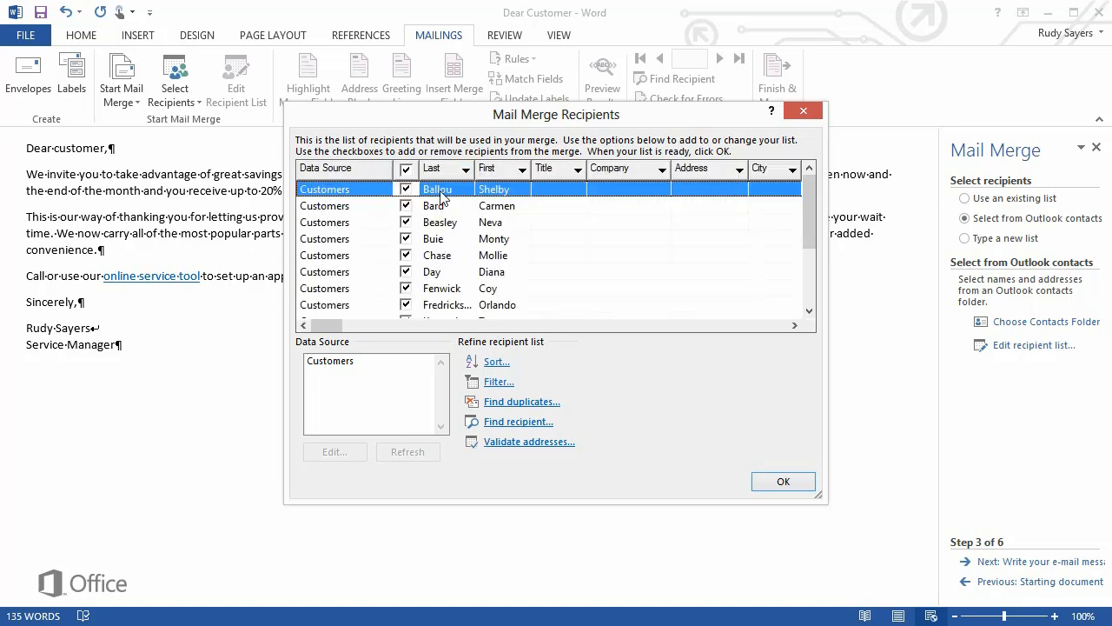
- Deselect all recipients, include only the first six in the sorted list, and accept the recipient list
left_click(406, 171)
left_click(406, 190)
left_click(411, 209)
left_click(407, 223)
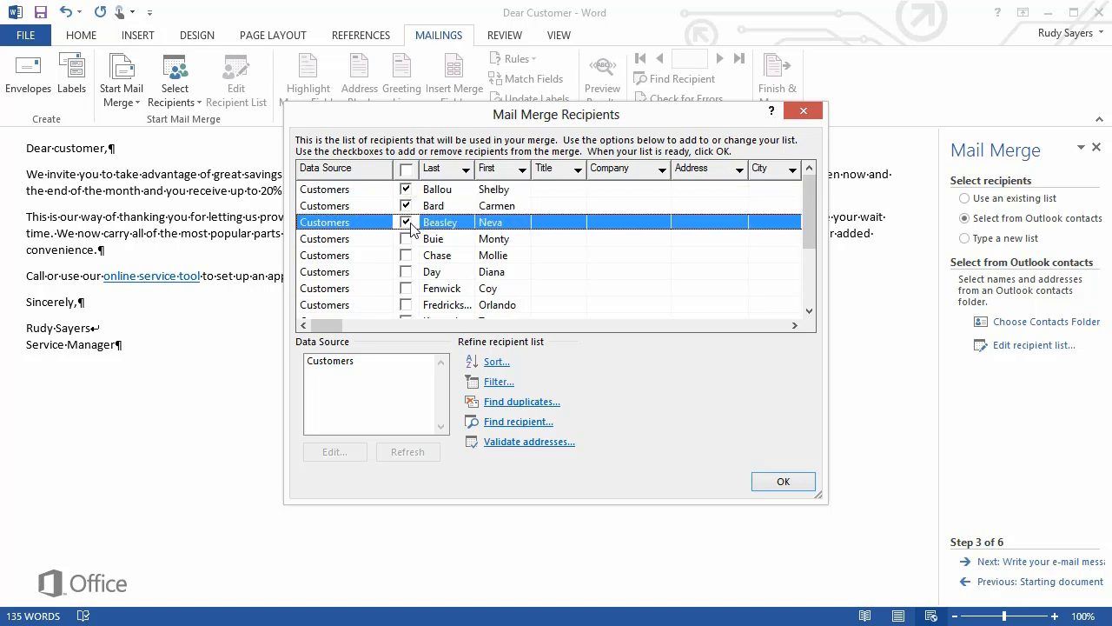
left_click(406, 239)
left_click(407, 256)
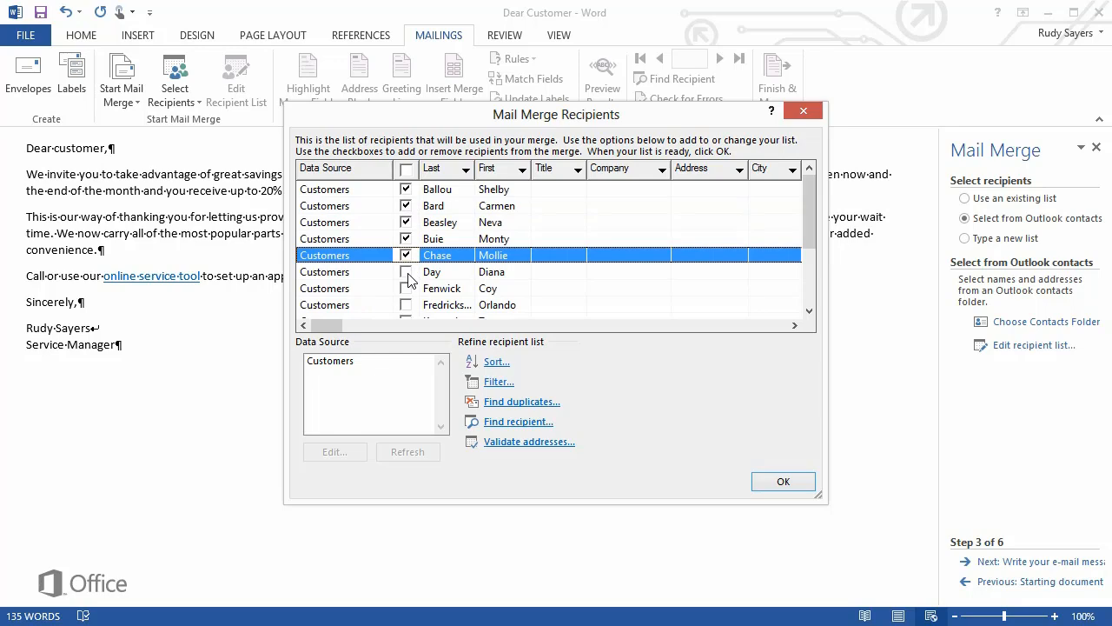
left_click(407, 272)
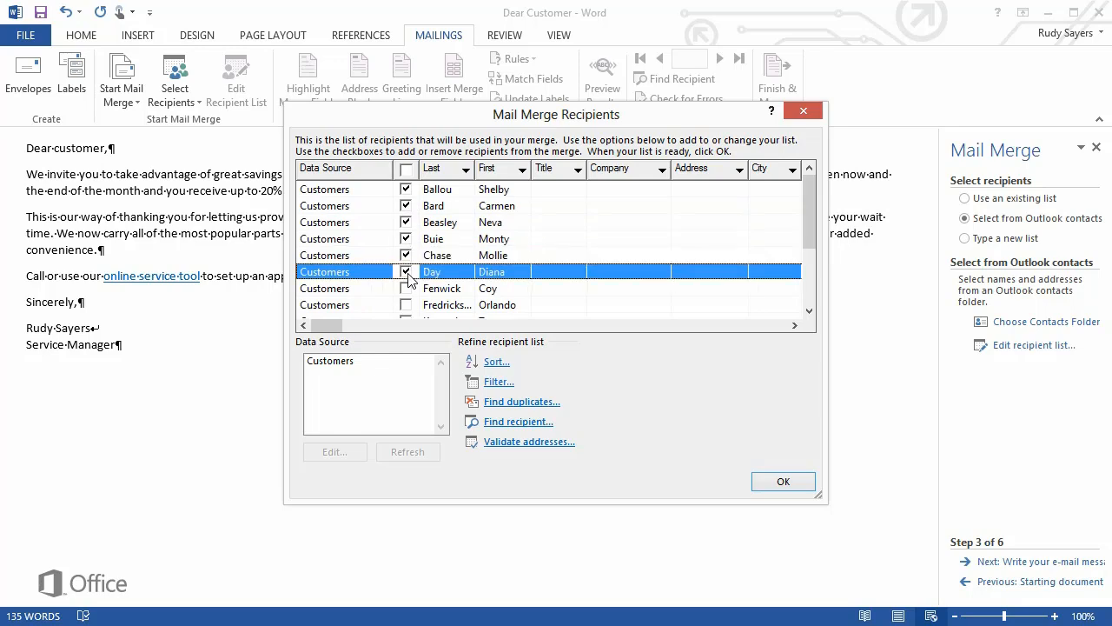
left_click(762, 481)
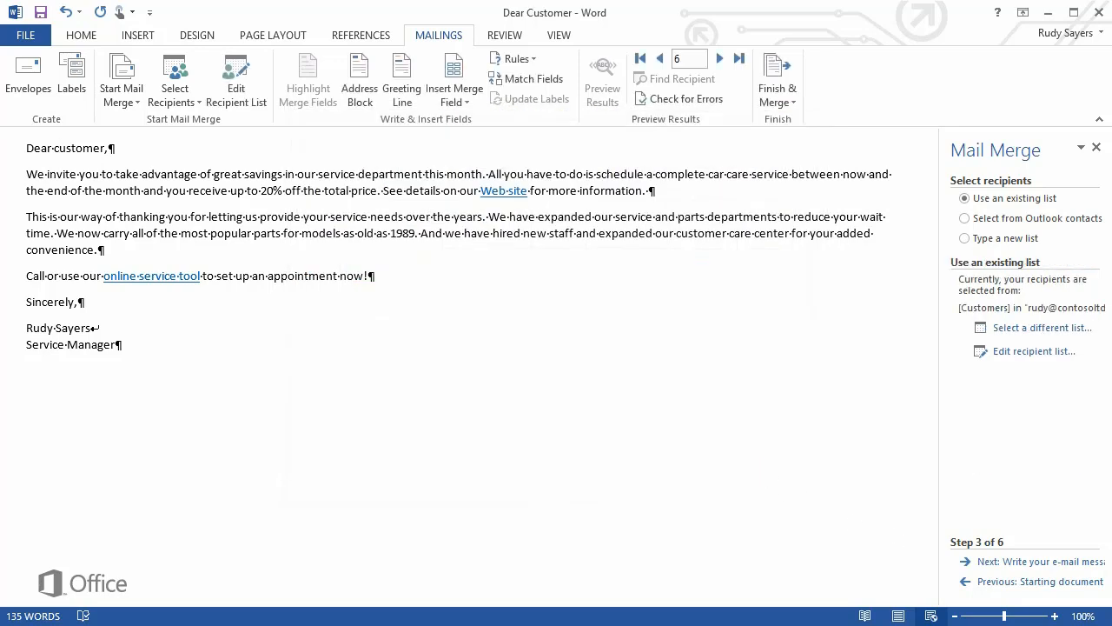
- Proceed to the wizard's message-writing stage and delete the "Dear customer," salutation text
left_click(1027, 562)
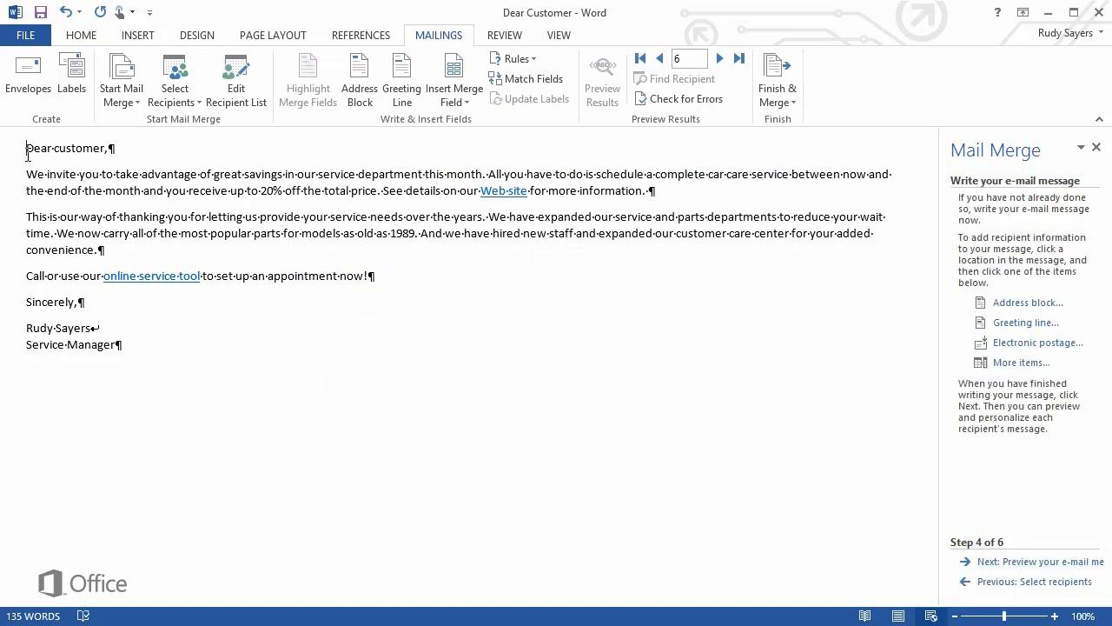
left_click_drag(27, 154, 112, 158)
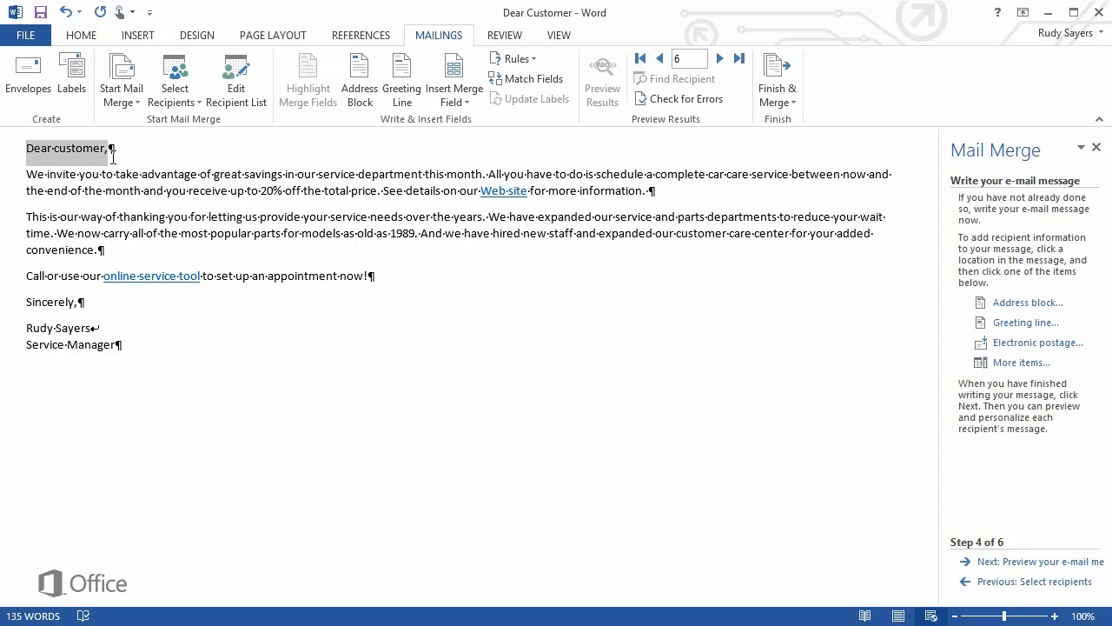
key("Delete")
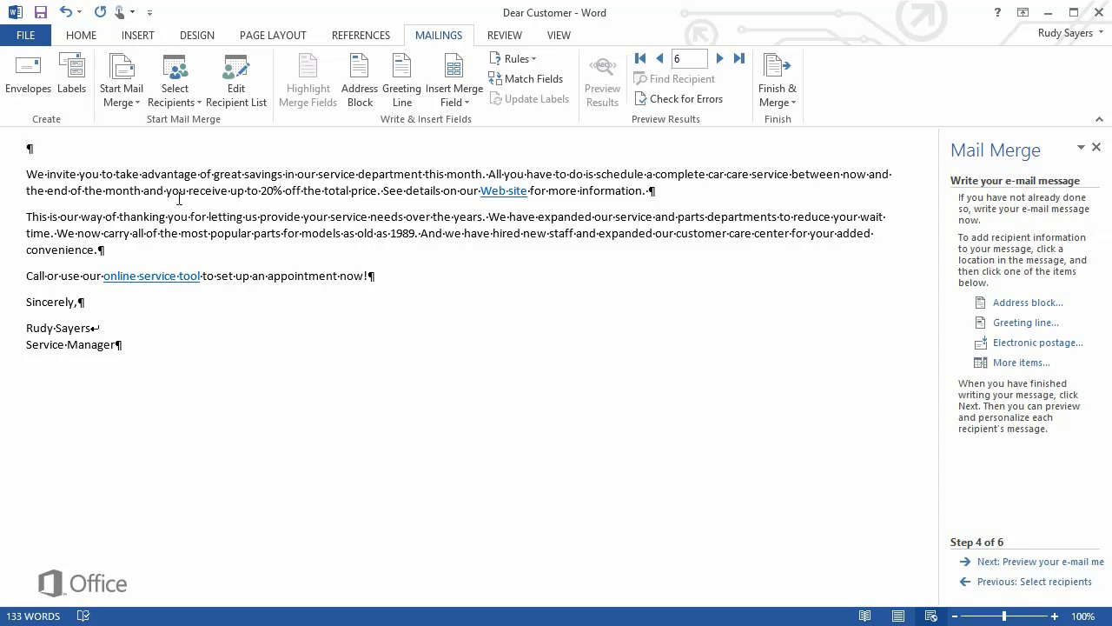
- Set up a greeting line that keeps "Dear" and uses the first name, last name and suffix format
left_click(991, 322)
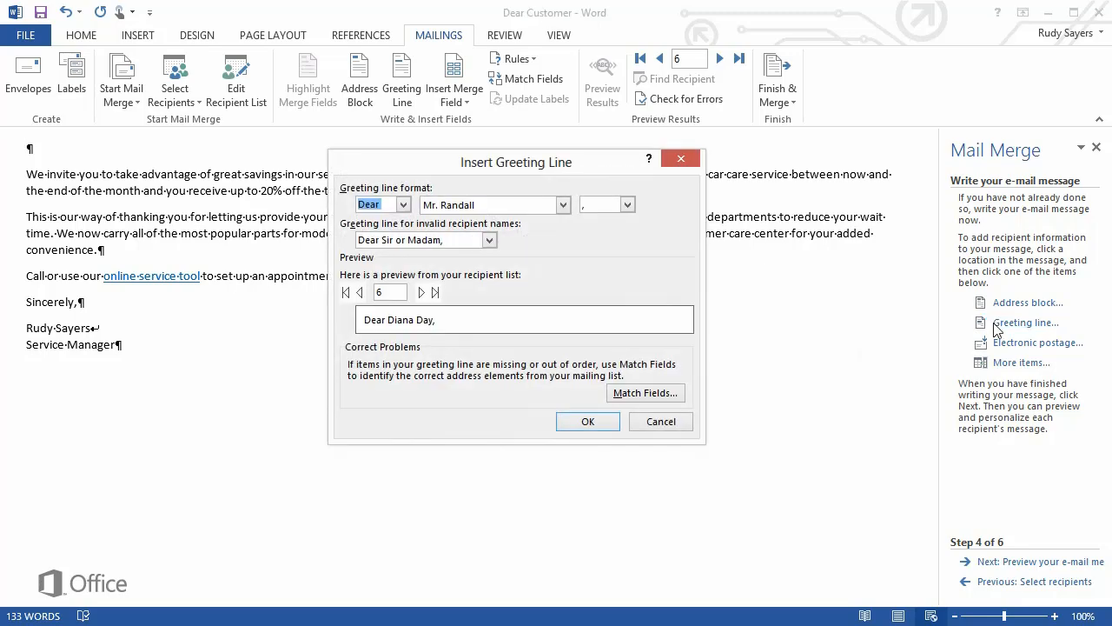
left_click(404, 205)
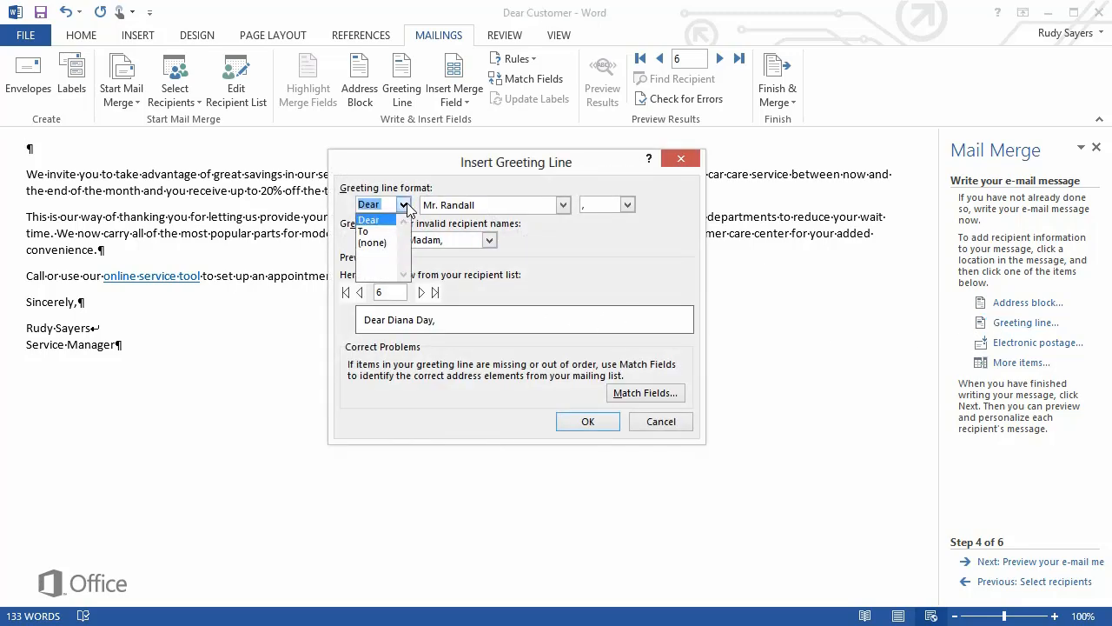
left_click(406, 206)
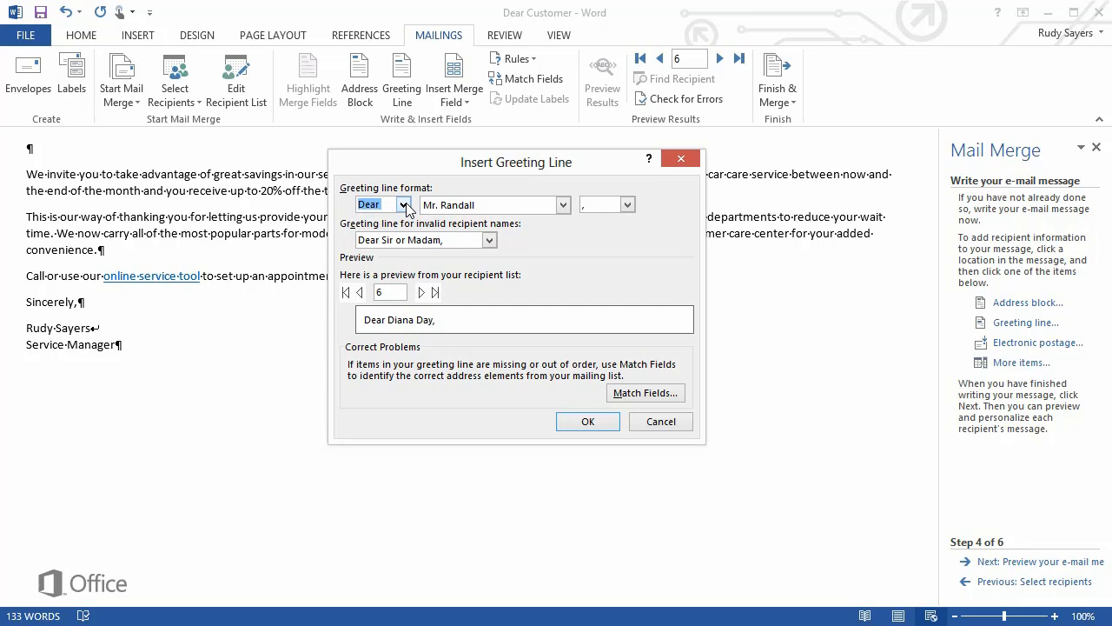
left_click(563, 205)
left_click(487, 262)
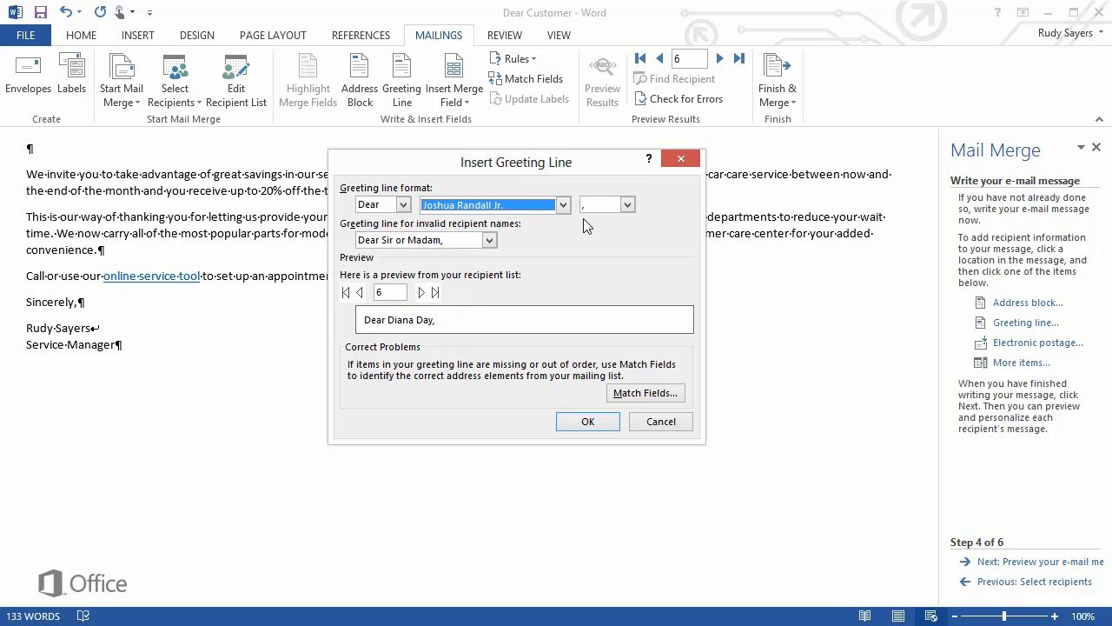
- Set the greeting line for invalid recipient names to "Dear Customer,"
left_click(462, 242)
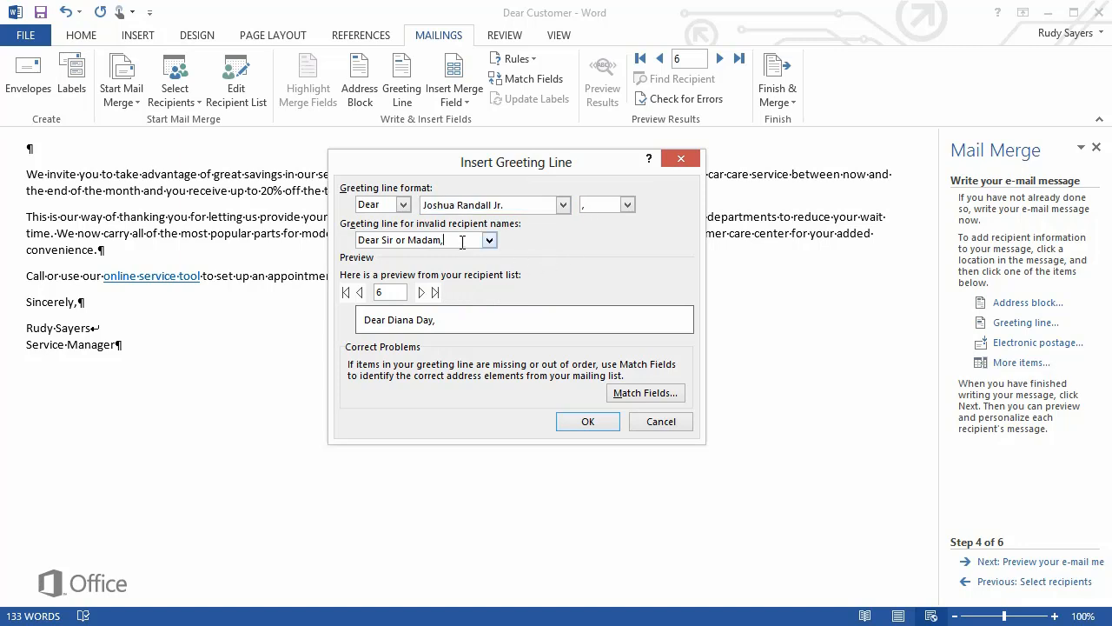
left_click_drag(455, 242, 344, 242)
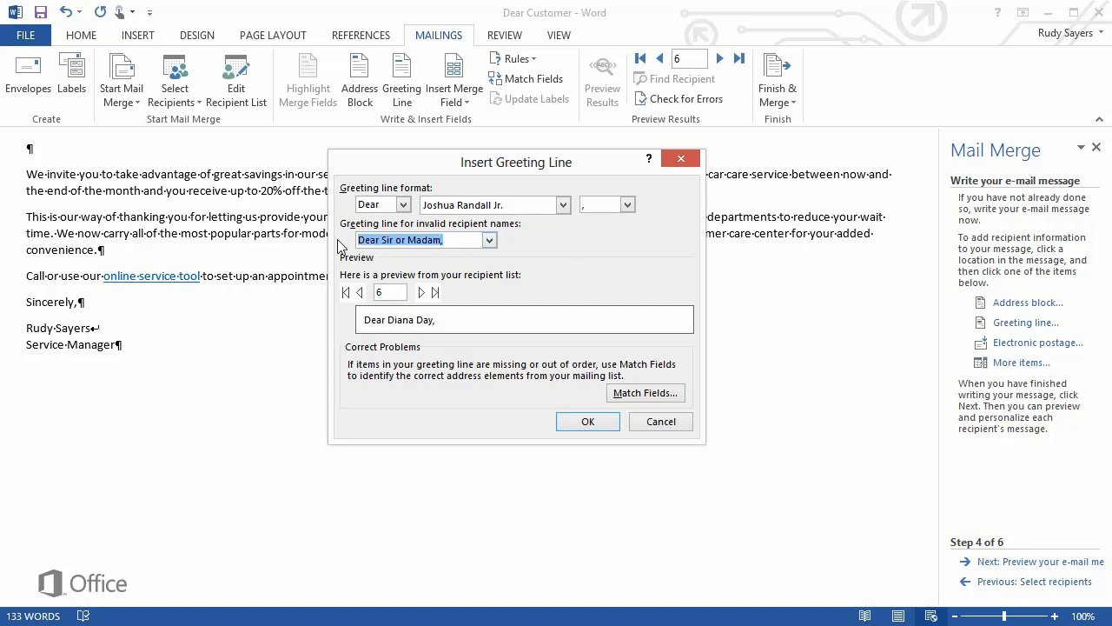
type("Dear Cust")
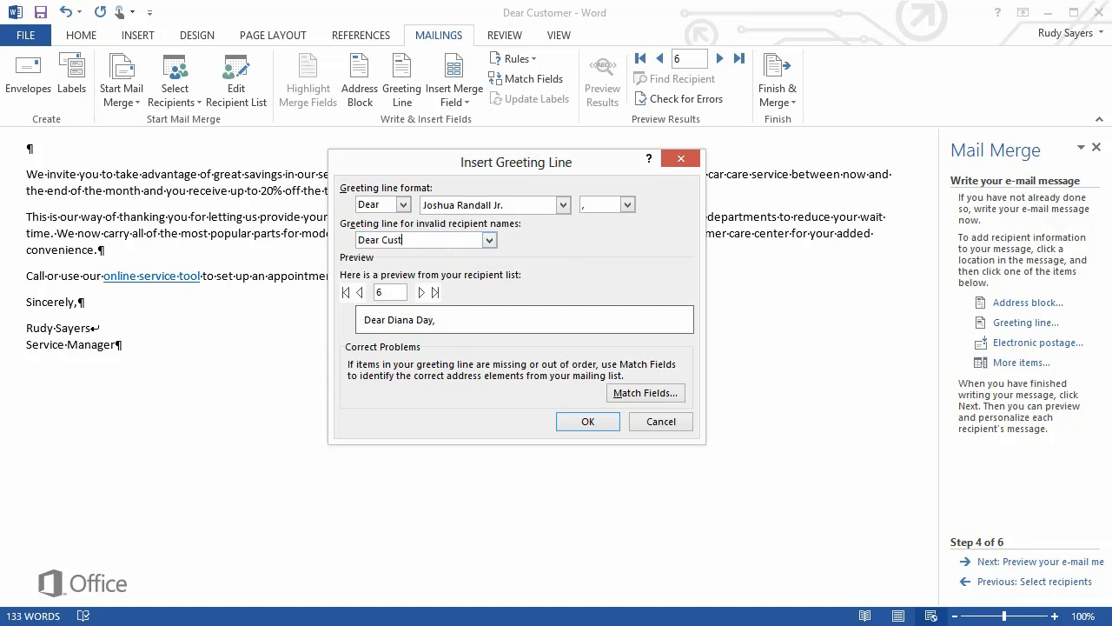
type("omer,")
- Preview the greeting for earlier recipients back to record 2, and insert the greeting line into the message
left_click(360, 294)
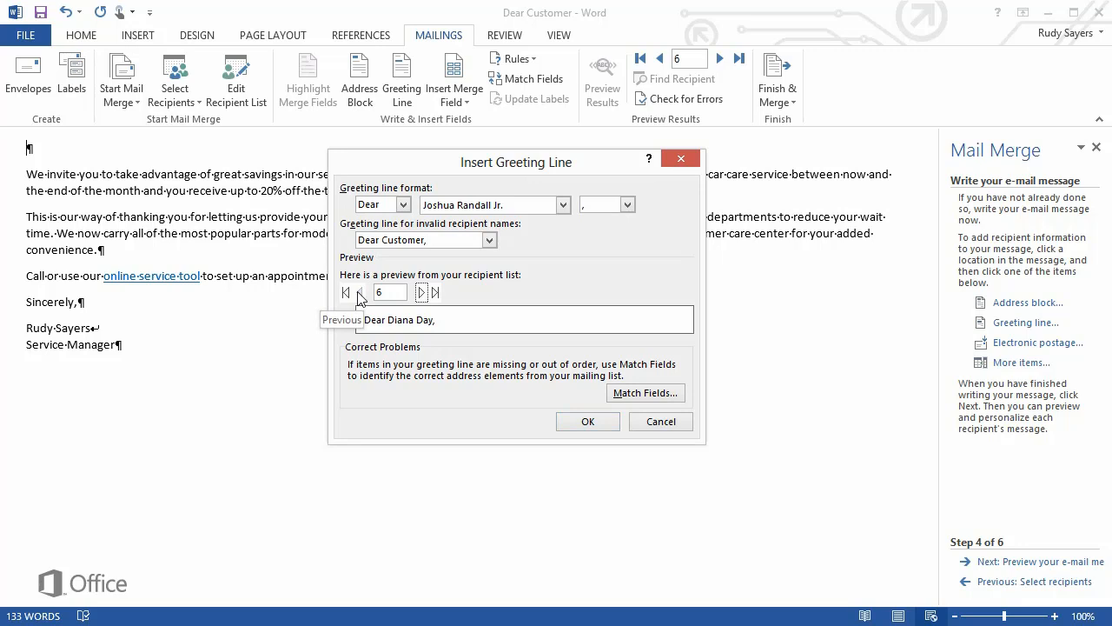
left_click(360, 293)
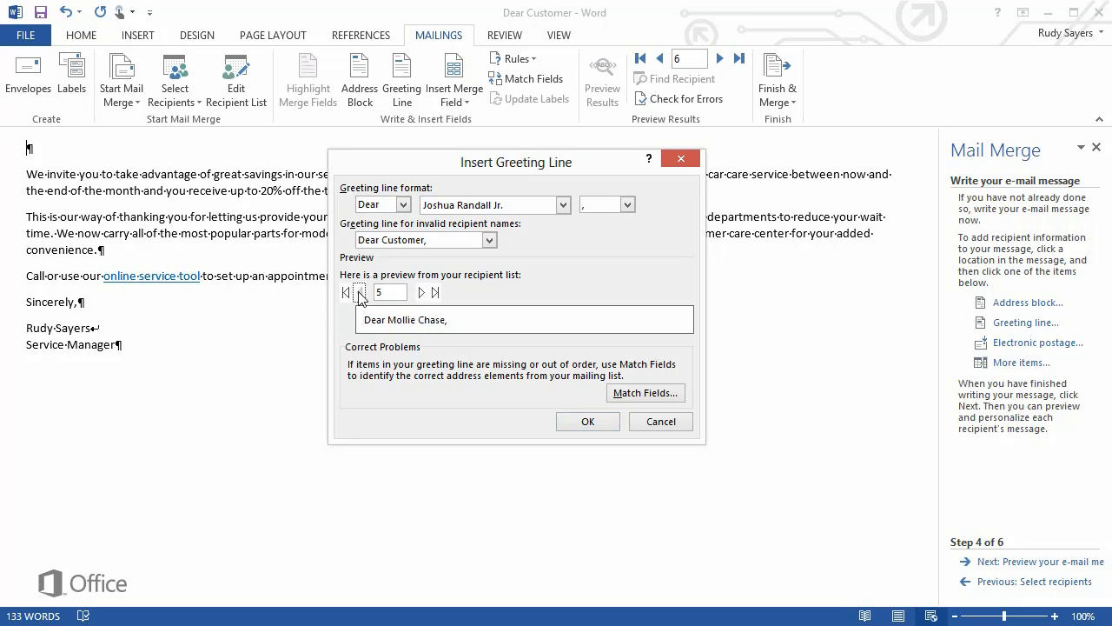
left_click(360, 294)
left_click(360, 294)
left_click(360, 294)
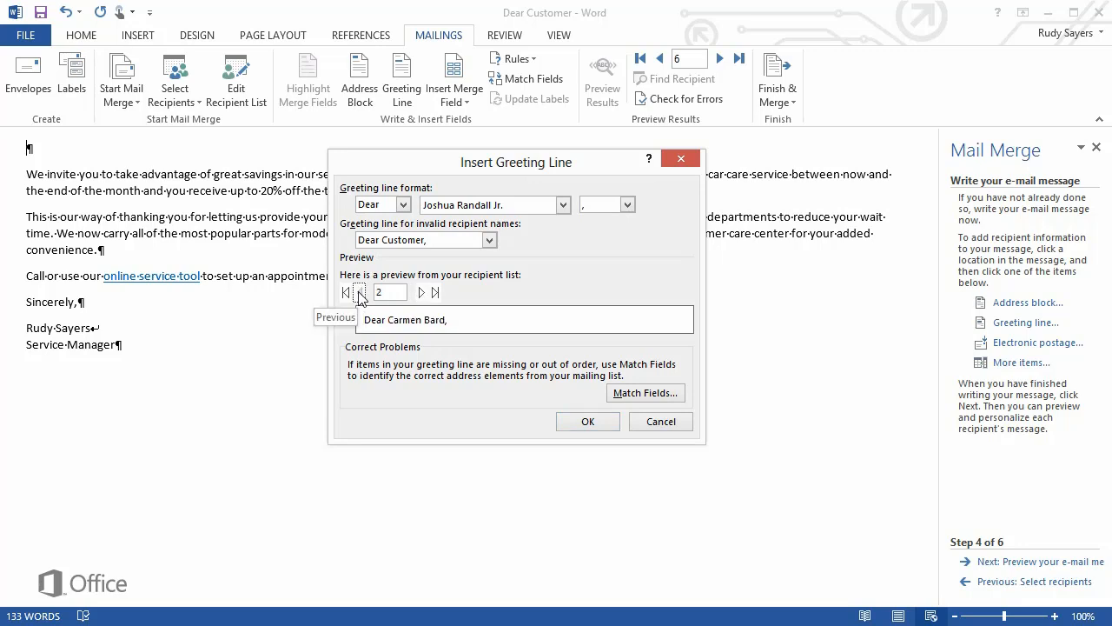
left_click(587, 421)
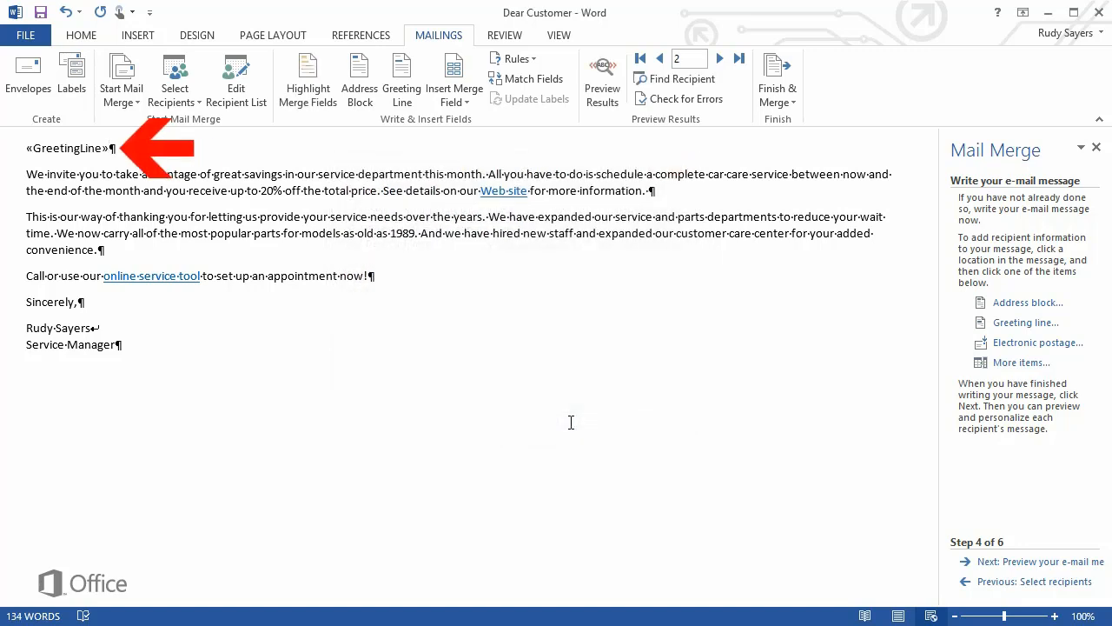
- Proceed to the wizard's message preview and go through the merged e-mails up to recipient 6
left_click(997, 563)
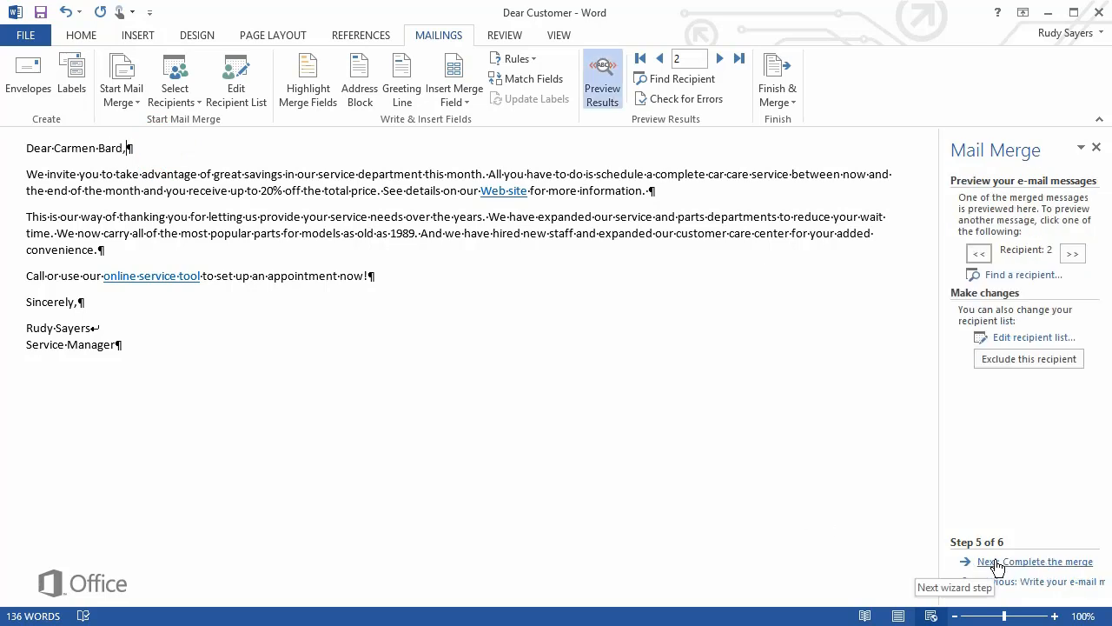
left_click(1073, 255)
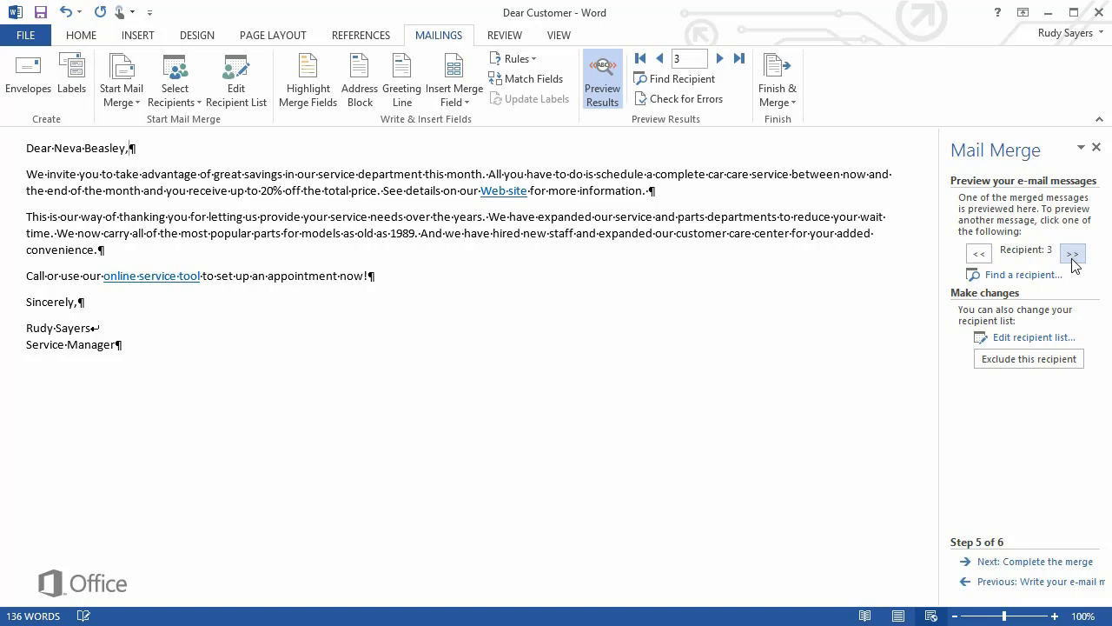
left_click(1072, 254)
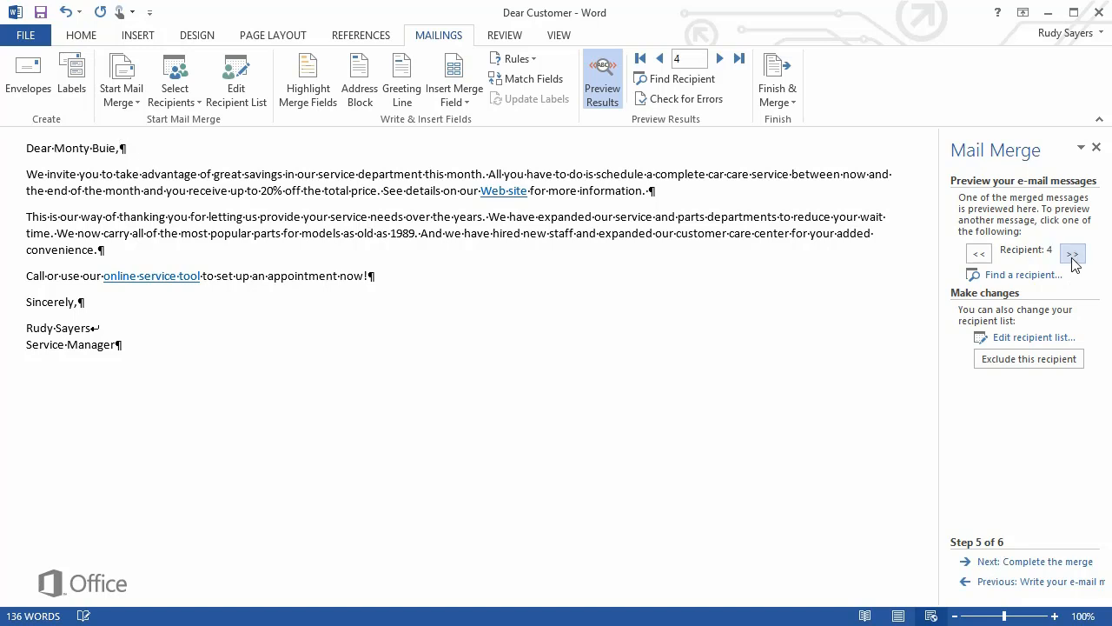
left_click(1072, 255)
left_click(1072, 254)
- Complete the merge to e-mail for all records with the subject line "Big service discount"
left_click(1048, 561)
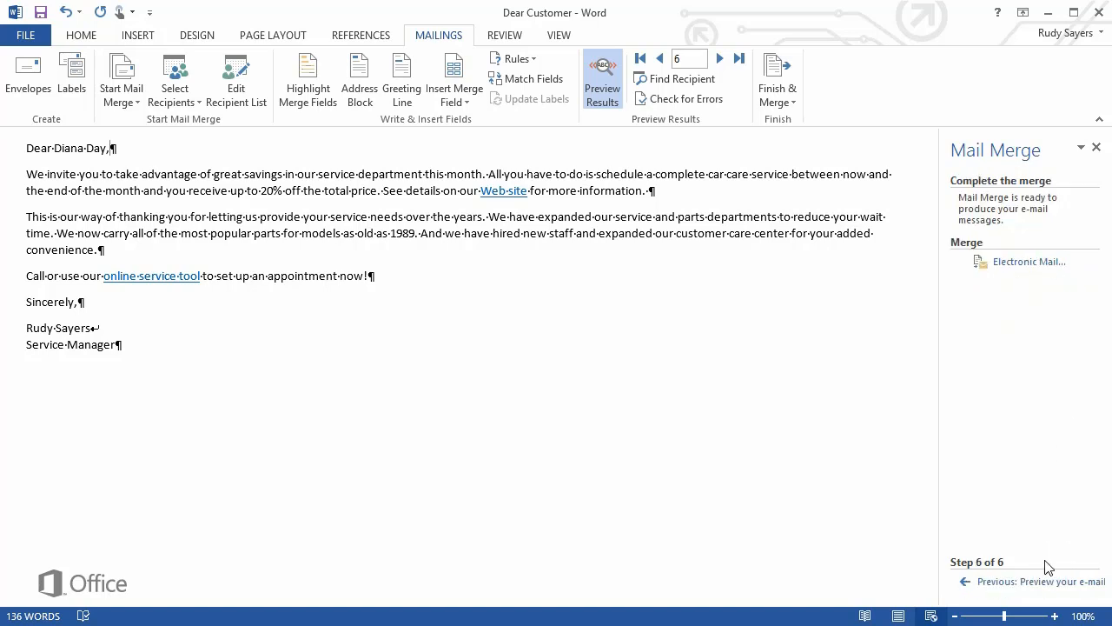
left_click(1037, 269)
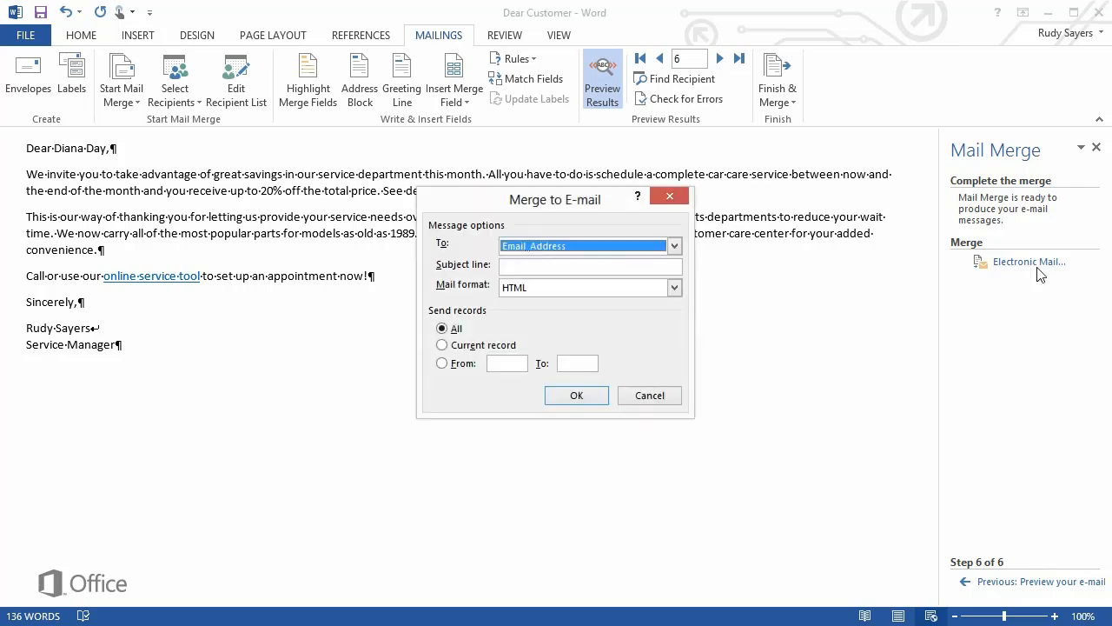
left_click(627, 267)
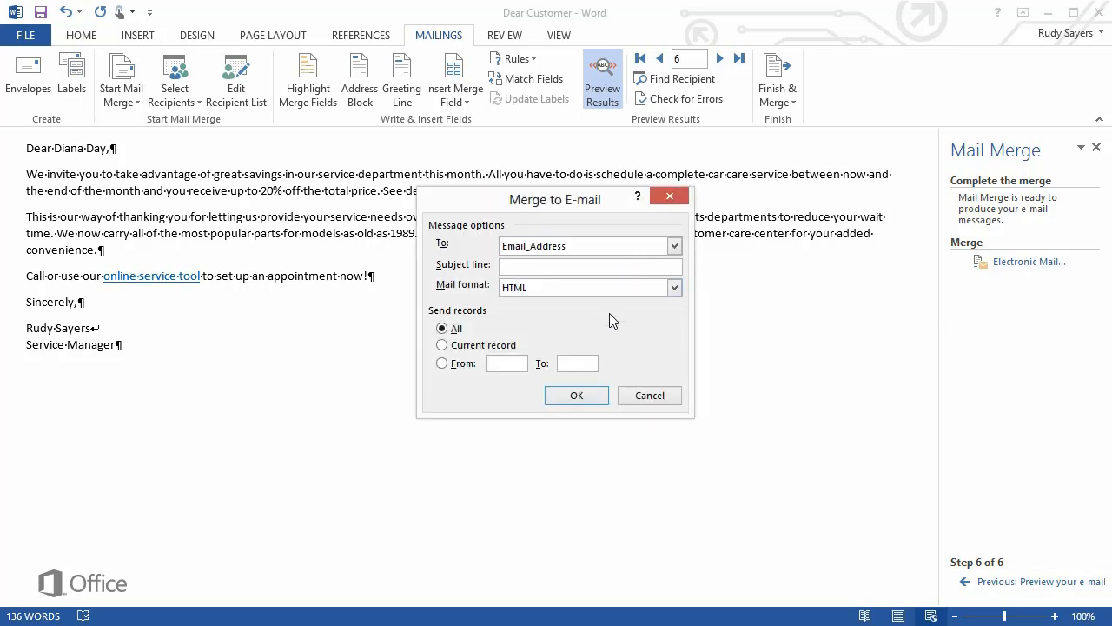
type("Big service discount")
left_click(595, 396)
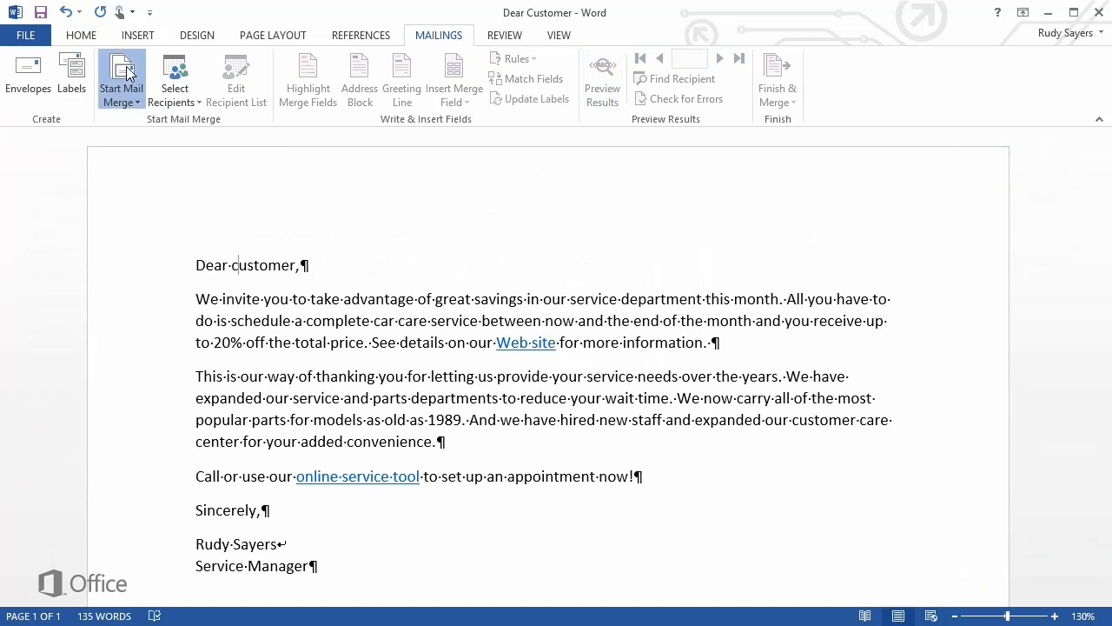
- Launch the step-by-step mail merge wizard again from the original customer letter
left_click(127, 73)
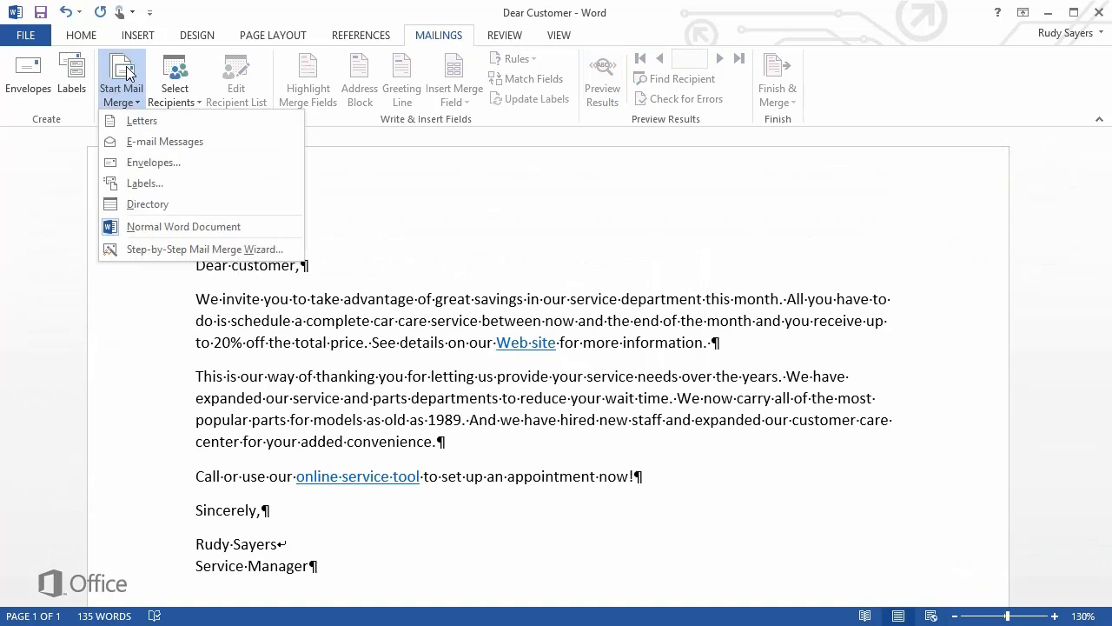
left_click(168, 252)
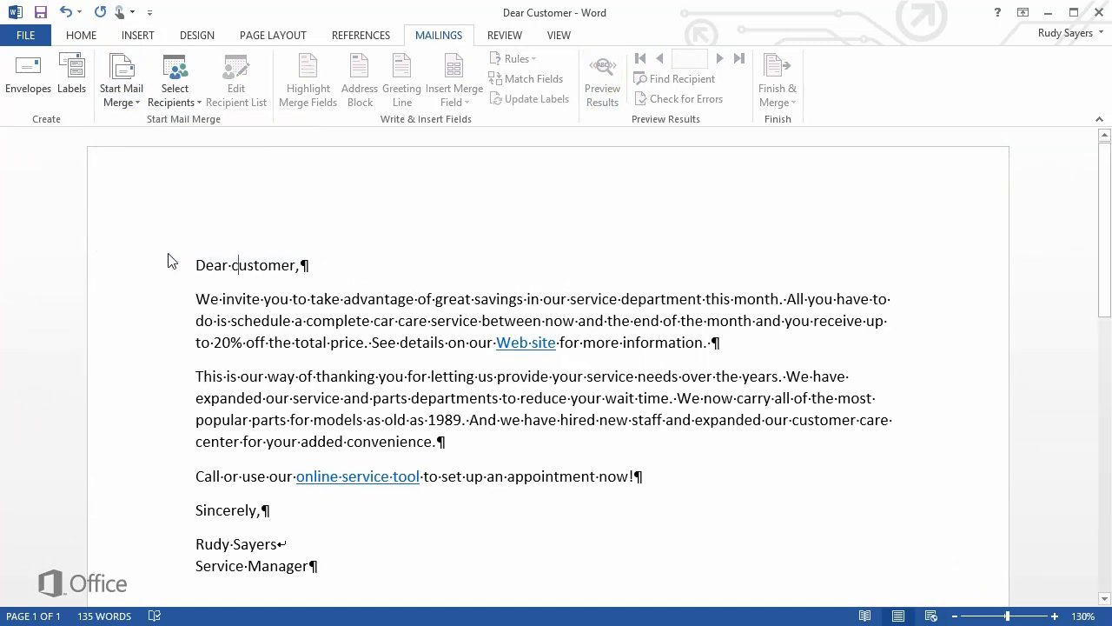